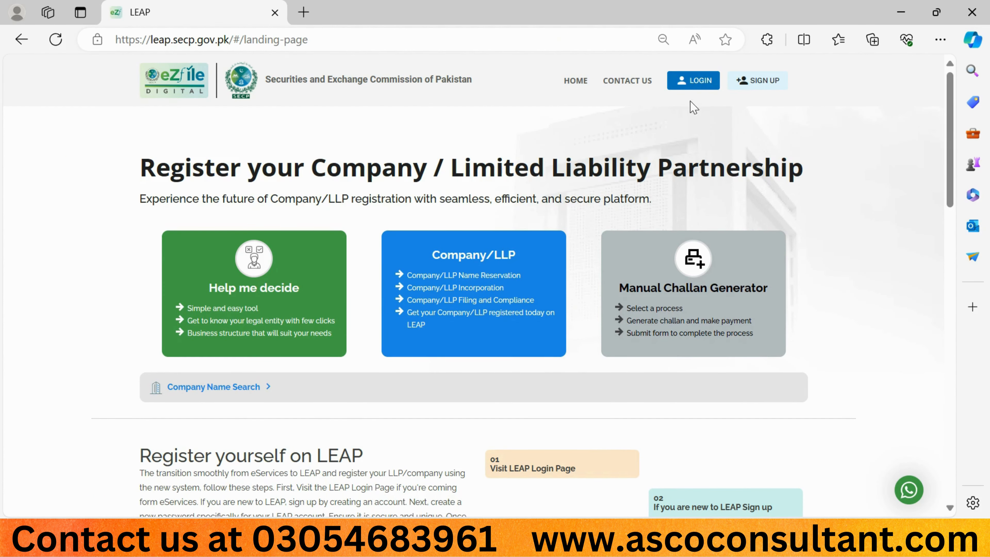
- Log in to the LEAP portal with the saved credentials and open the list of own companies
left_click(701, 81)
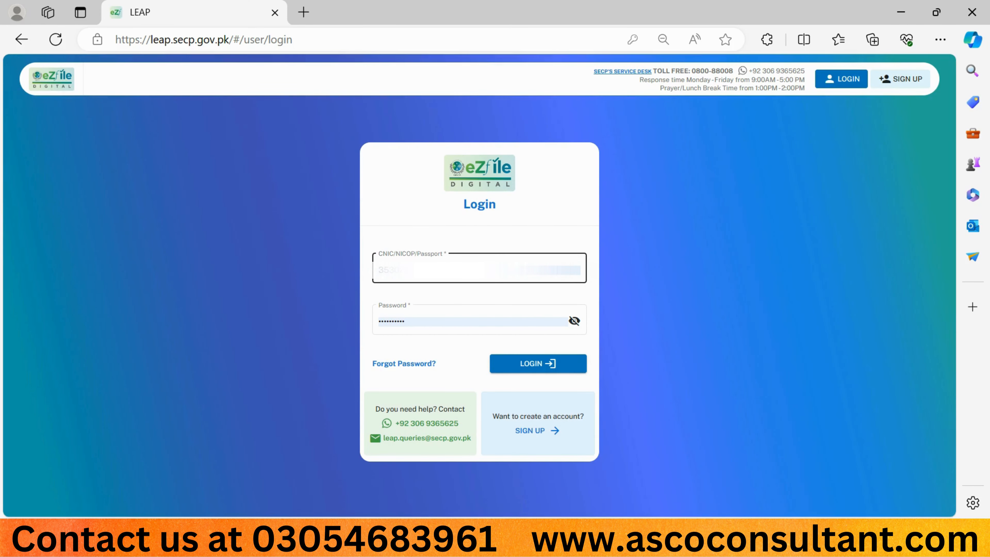
left_click(534, 368)
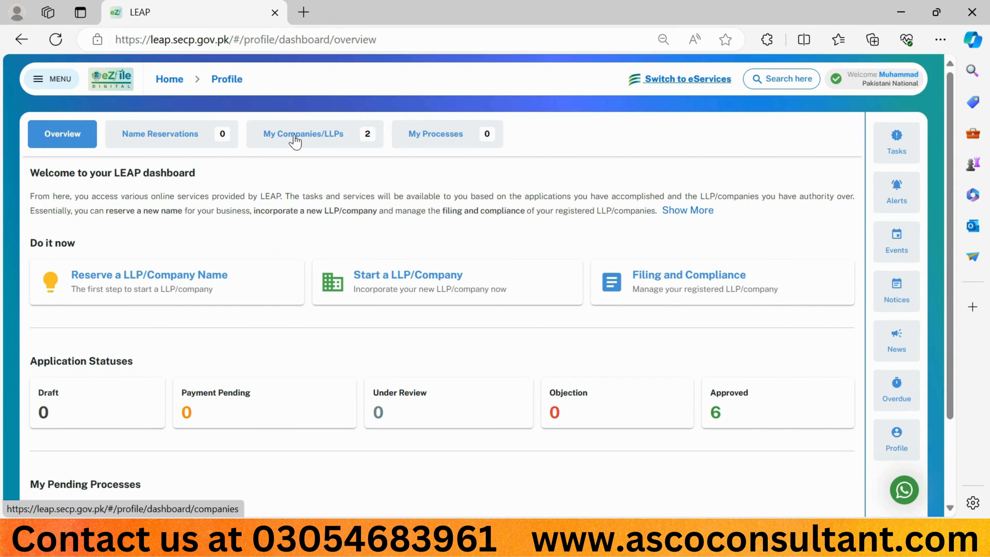
left_click(295, 142)
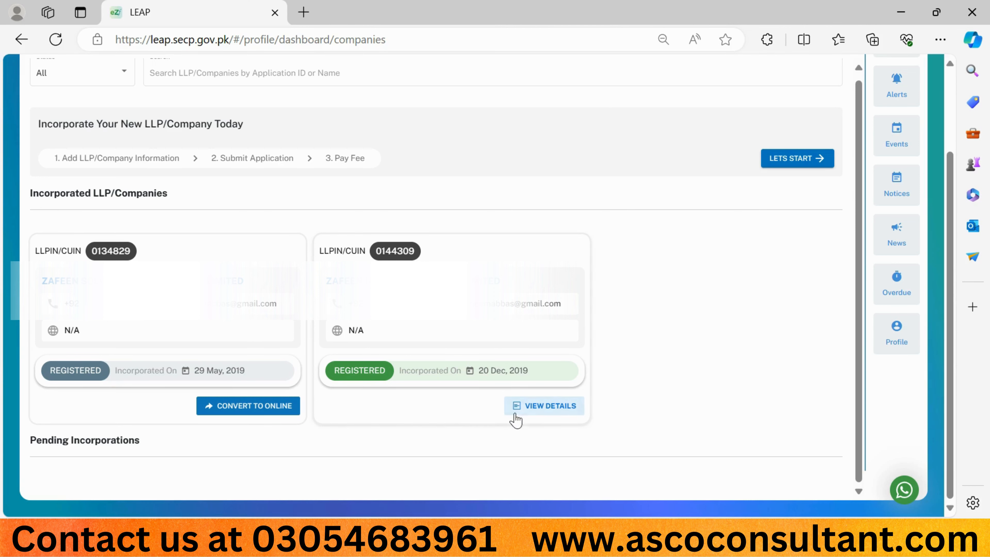
- Examine the filing services offered for the company incorporated on 20 Dec, 2019, and return to the company list
left_click(531, 417)
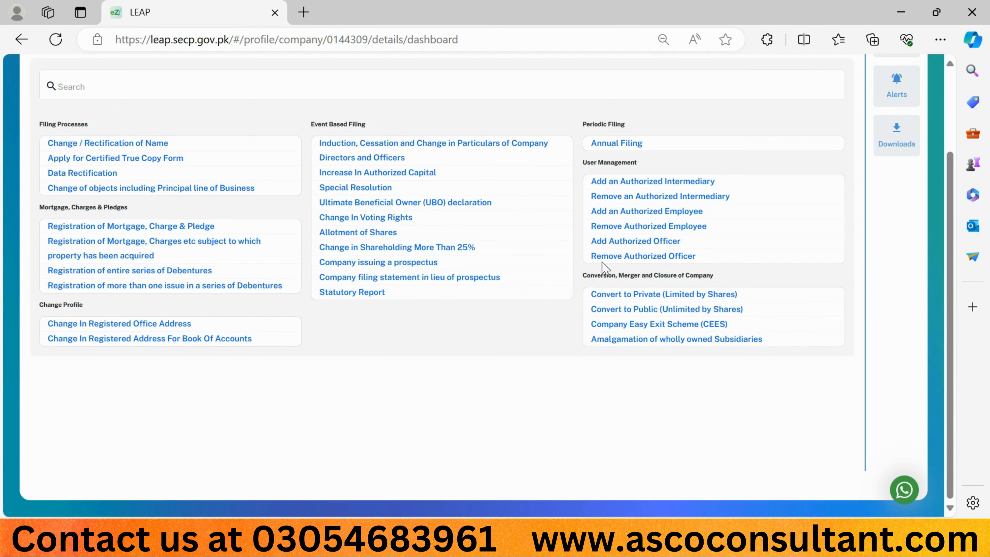
left_click(21, 40)
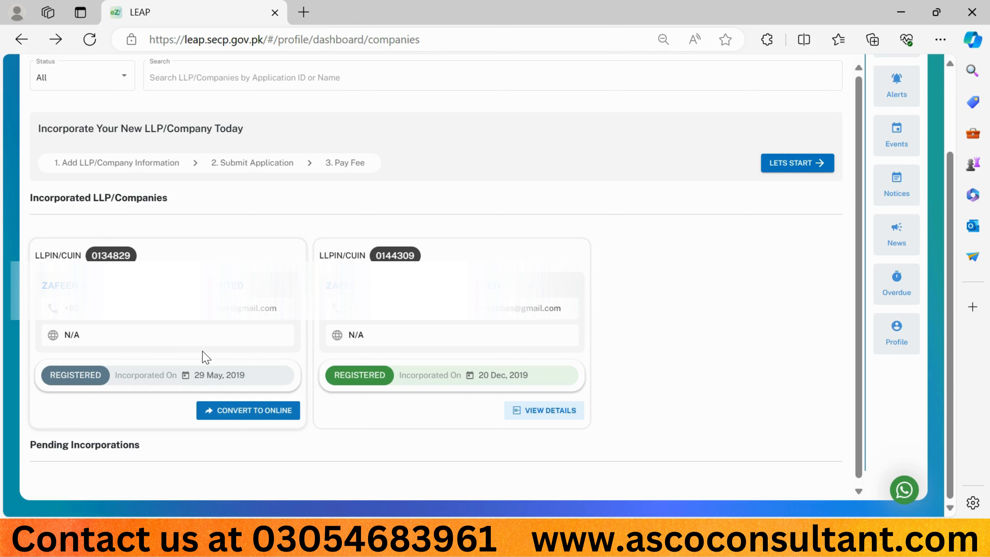
- Start converting the company incorporated on 29 May, 2019 to online and review its application form down to the Board Resolution section
left_click(237, 414)
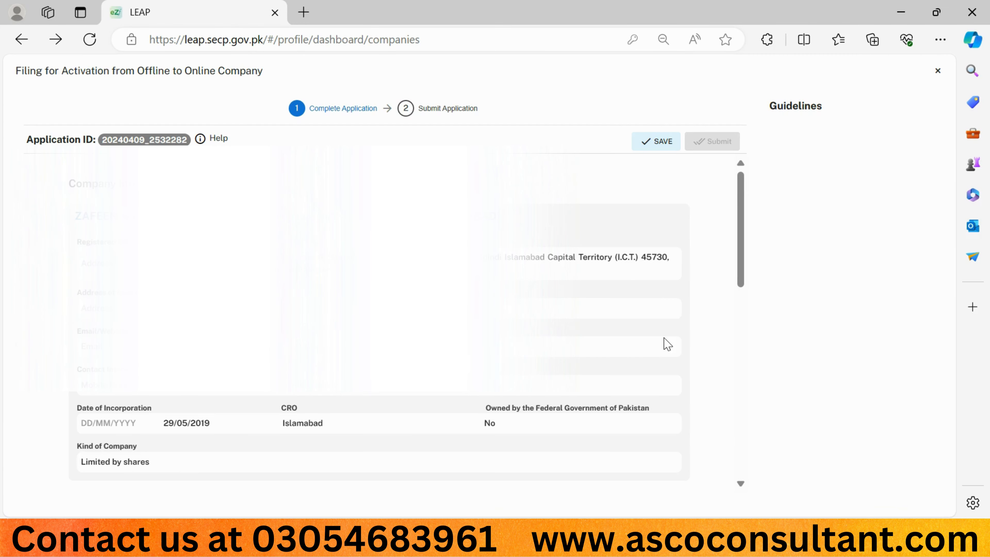
scroll(665, 339, "down", 3)
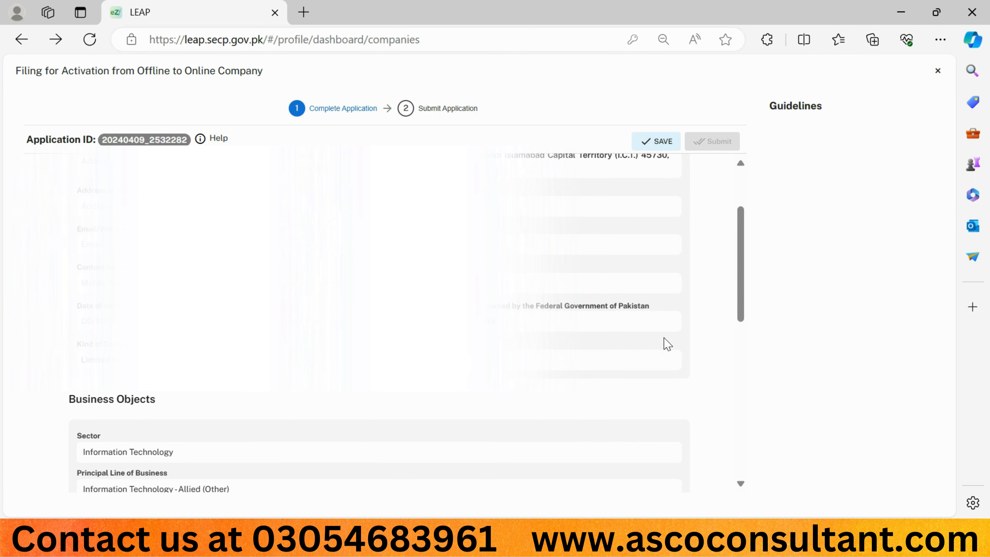
scroll(667, 343, "down", 7)
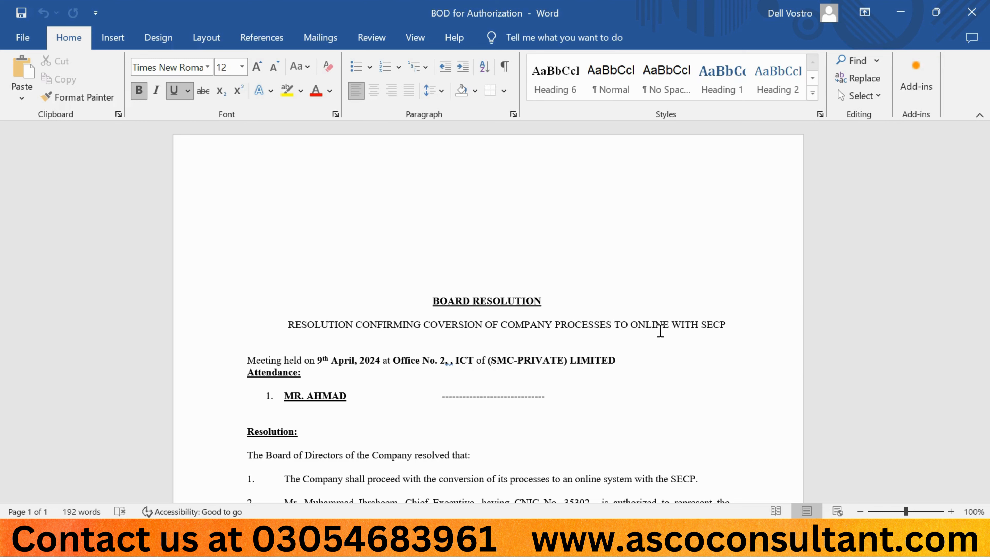
- In the Word document BOD for Authorization, add an unnumbered blank line below the first entry in the attendance list
scroll(660, 331, "down", 3)
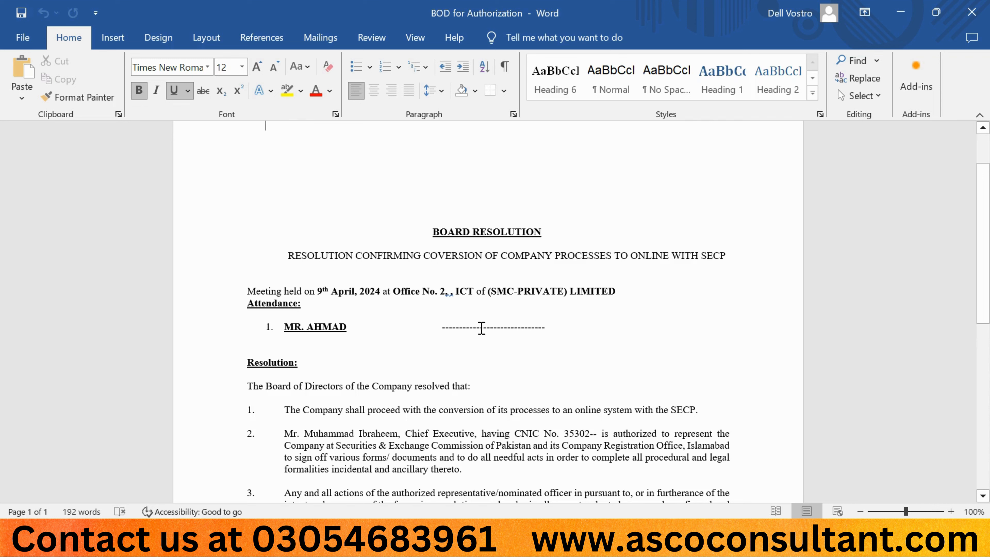
left_click(557, 328)
key("Return")
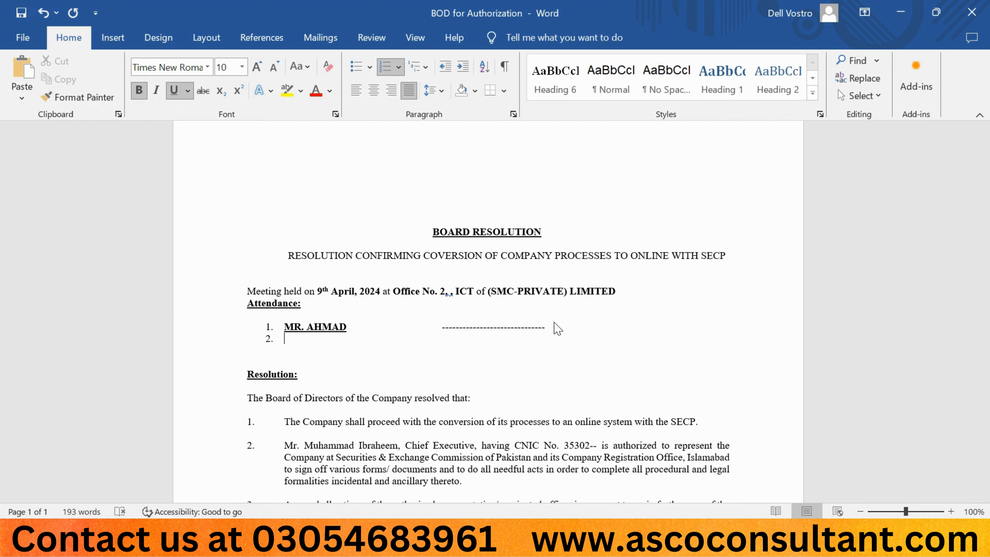
key("BackSpace")
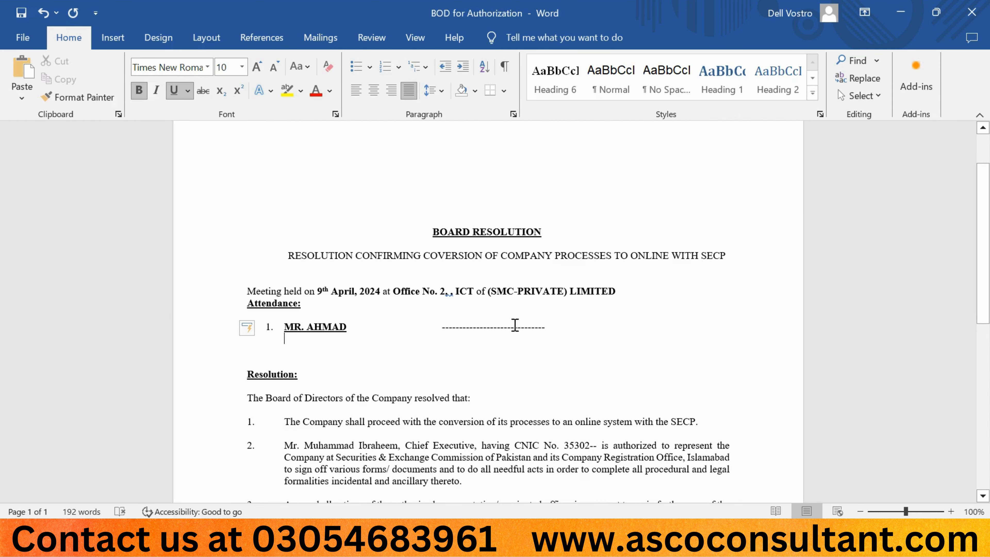
- Read through the board resolution's clauses and its signature blocks for the authorized officer and the chief executive
scroll(504, 323, "down", 2)
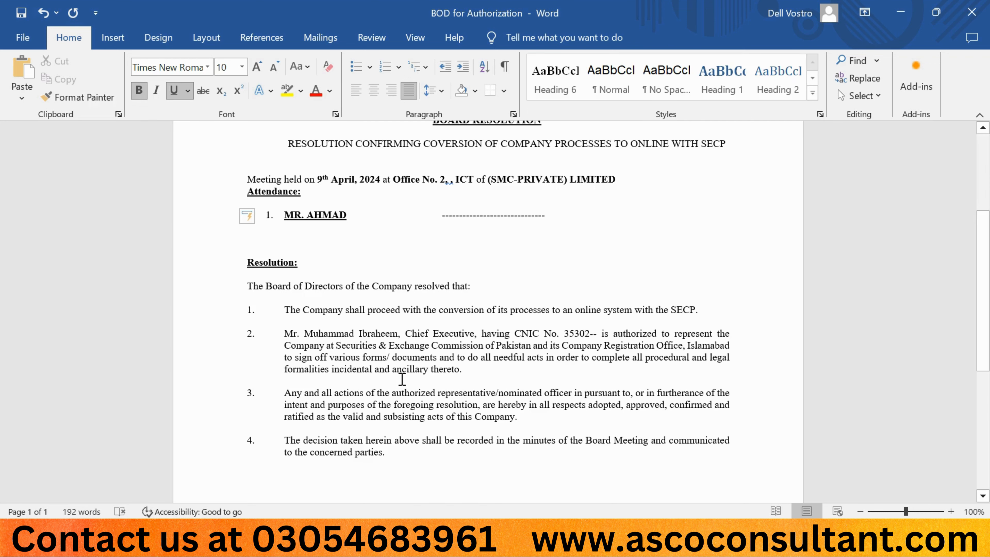
scroll(386, 384, "down", 1)
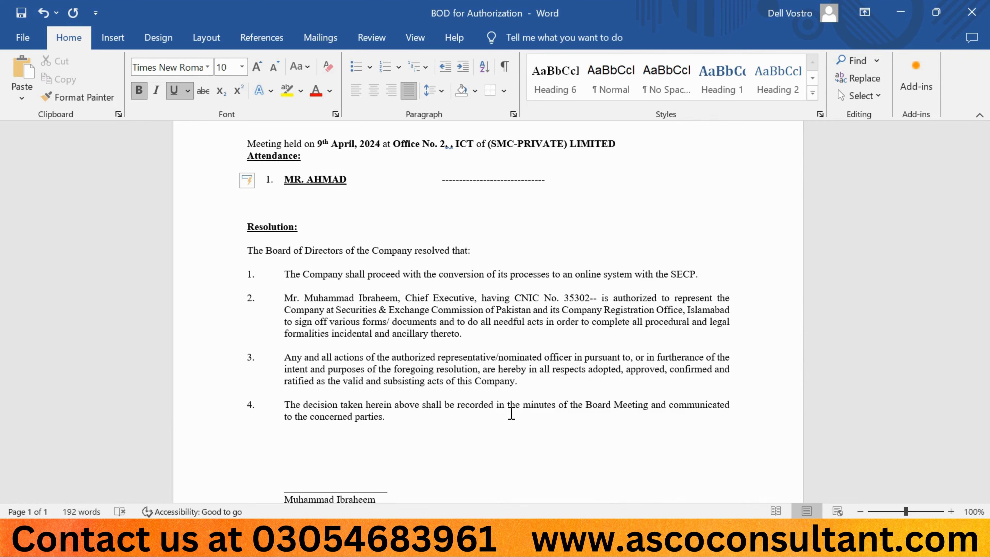
scroll(511, 413, "down", 3)
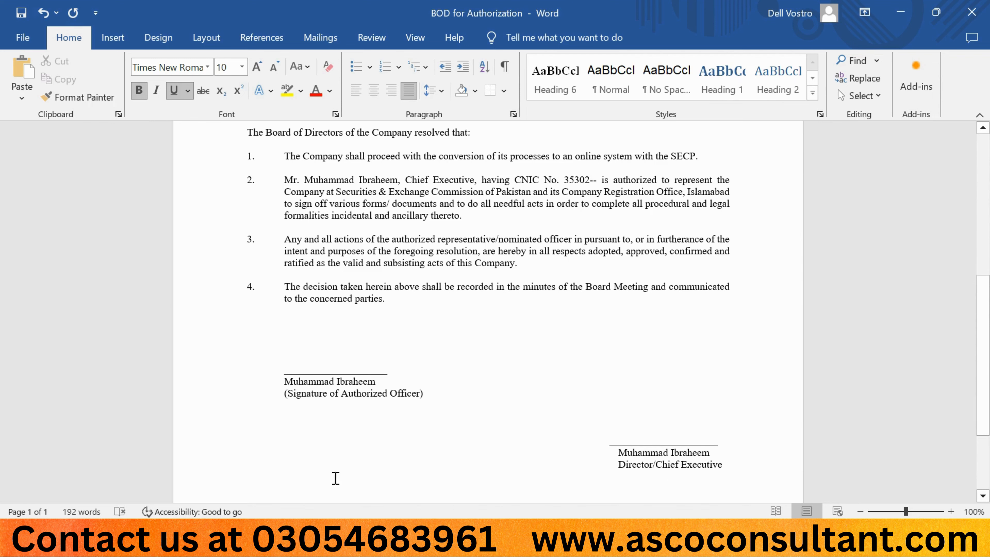
scroll(505, 334, "up", 5)
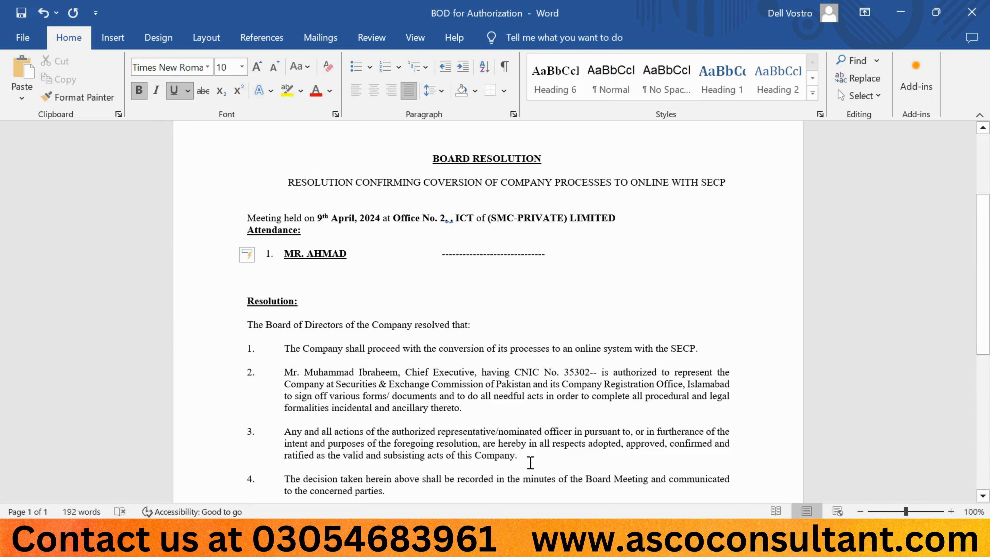
- Switch back to the LEAP application and browse for the board resolution file in SECP's Merger, Easy exit folder on drive D
left_click(512, 546)
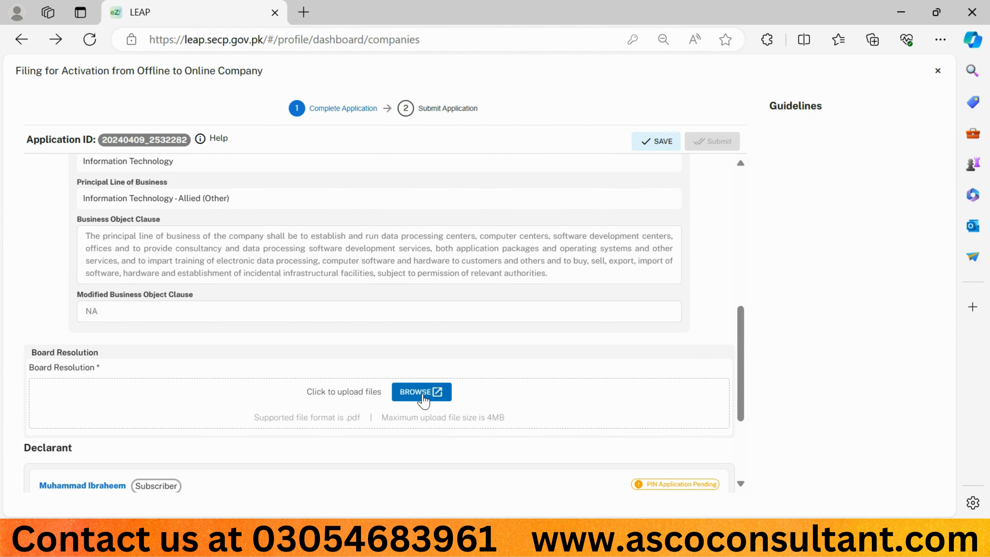
left_click(423, 394)
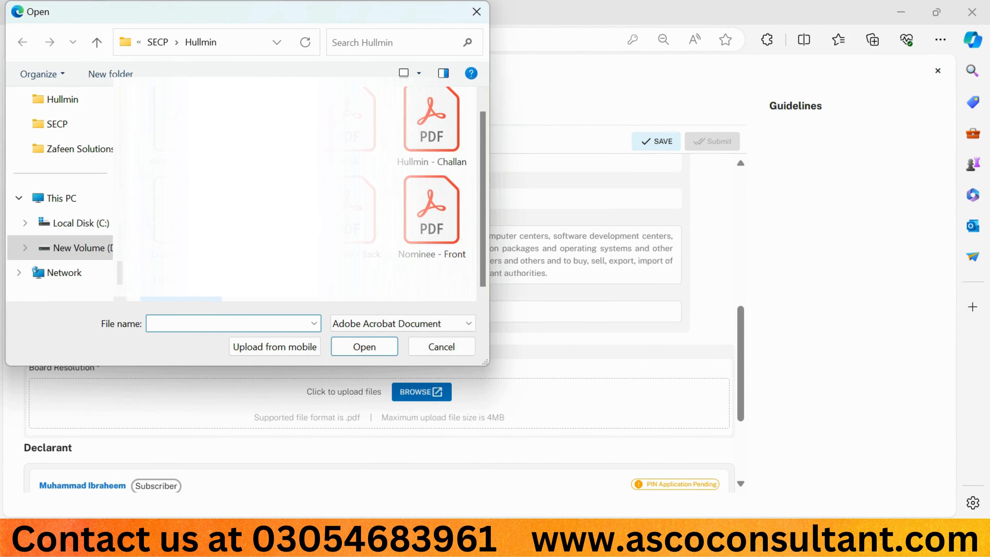
left_click(45, 252)
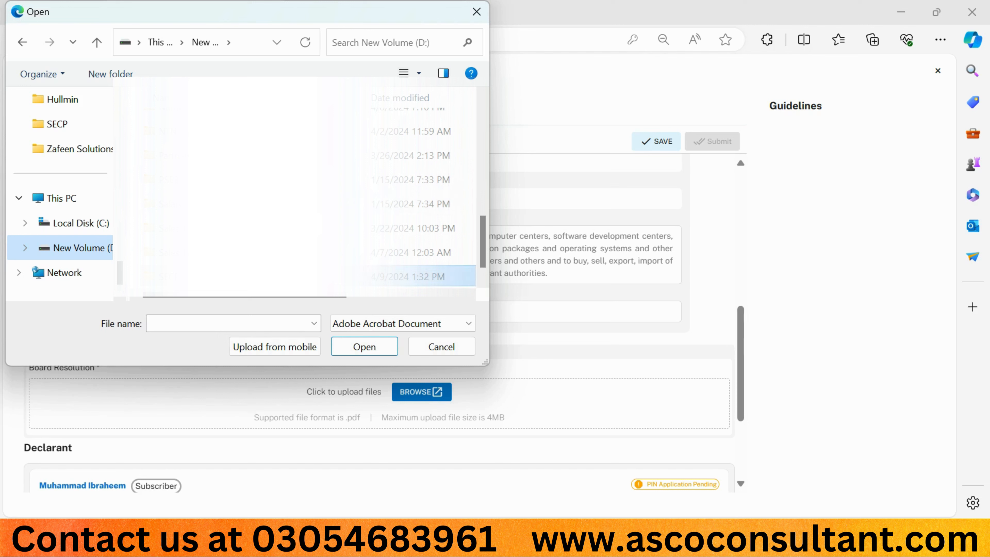
double_click(168, 277)
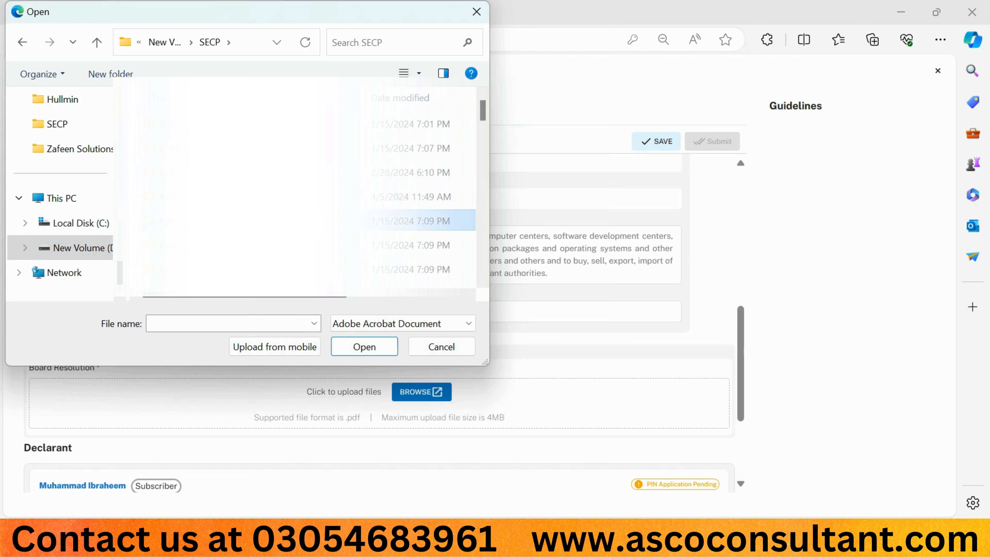
key("n")
key("Down")
key("Up")
key("Up")
key("Return")
- Attach the PDF BOD for Conversion to Online from the Zafeen Solutions folder as the board resolution
key("Down")
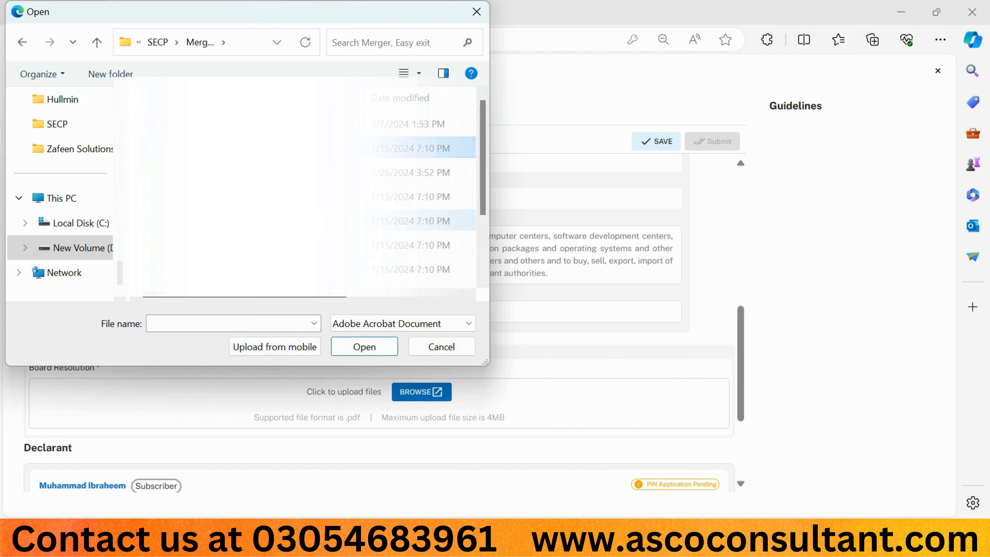
key("Down")
key("Down")
key("Down")
key("Down")
key("Down")
key("Down")
key("Down")
key("Down")
key("Up")
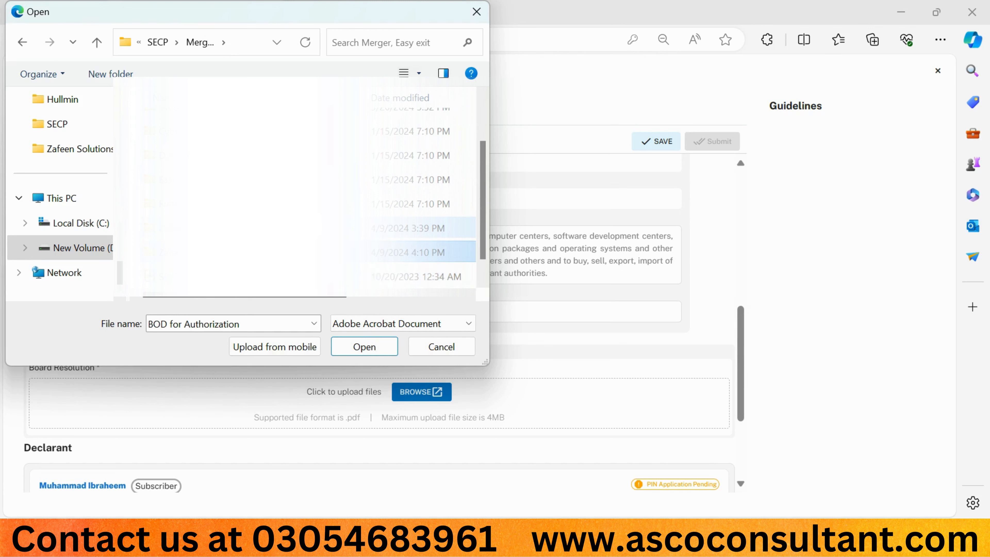
key("Return")
key("Down")
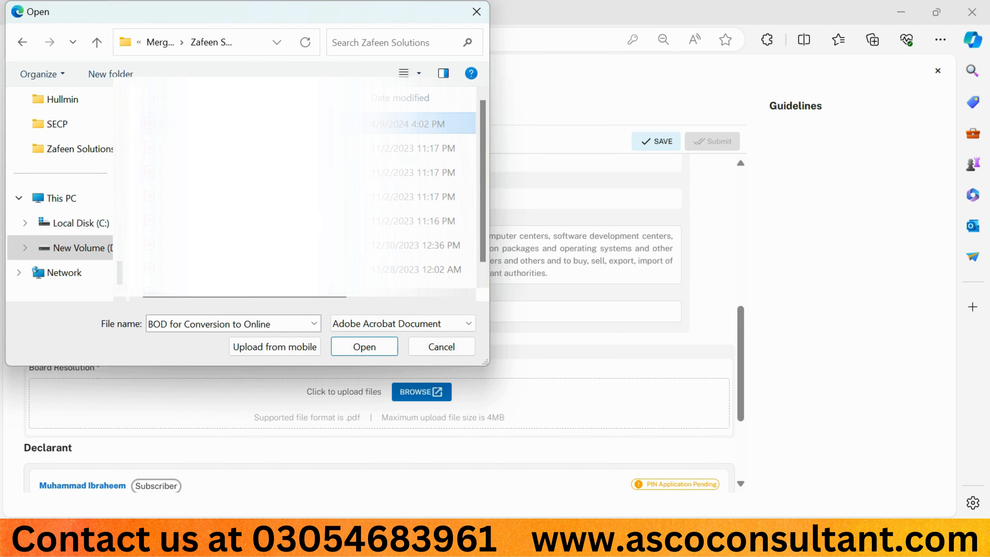
key("Return")
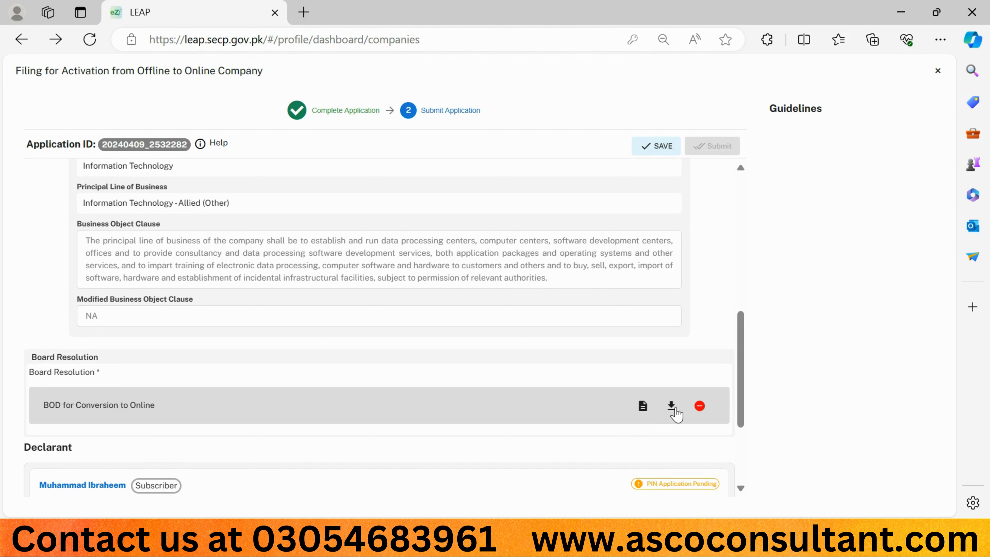
- Open the uploaded board resolution to check it, and return to the application
left_click(672, 407)
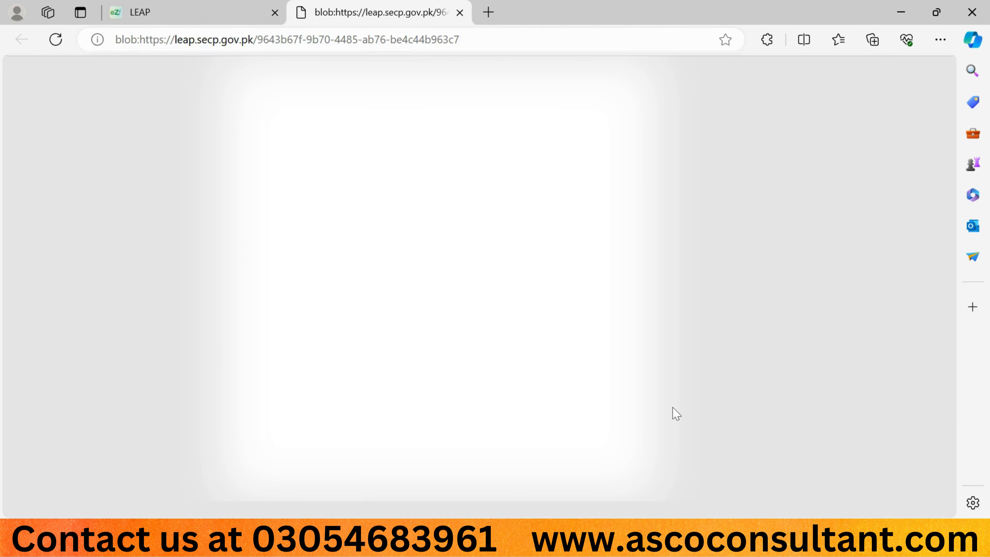
left_click(210, 6)
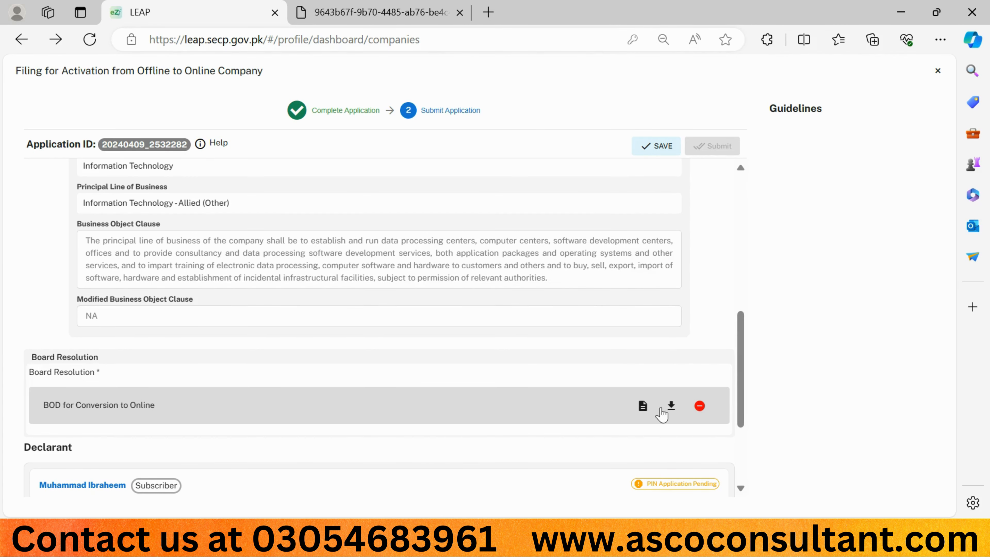
- Accept the declaration that the information is true and correct, and sign the application with the digital signature PIN
scroll(530, 416, "down", 4)
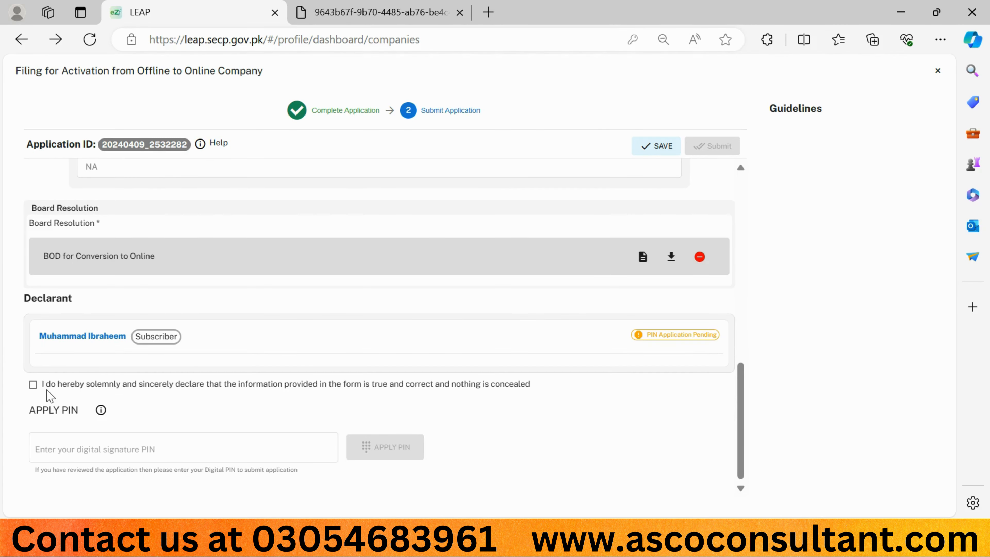
left_click(34, 385)
left_click(50, 408)
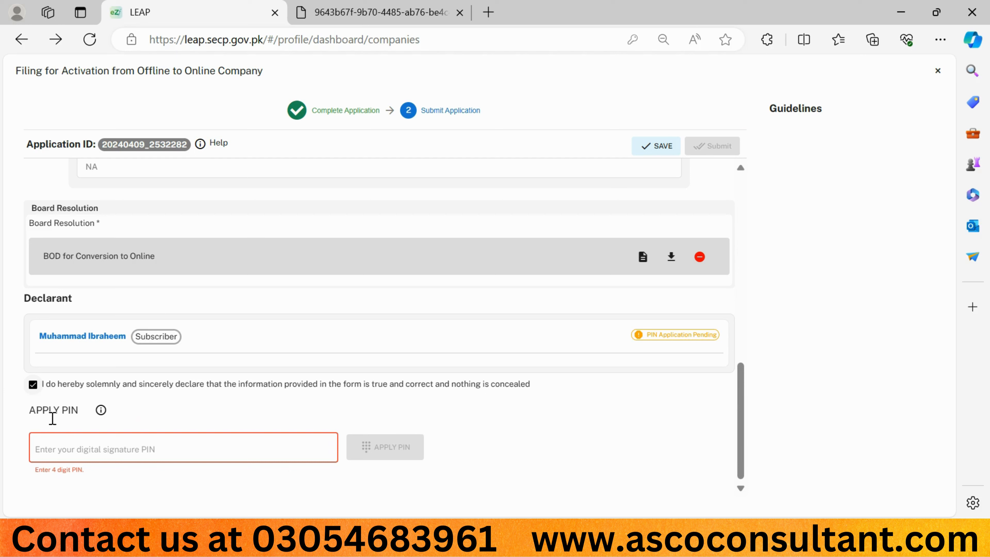
left_click(60, 450)
type("••")
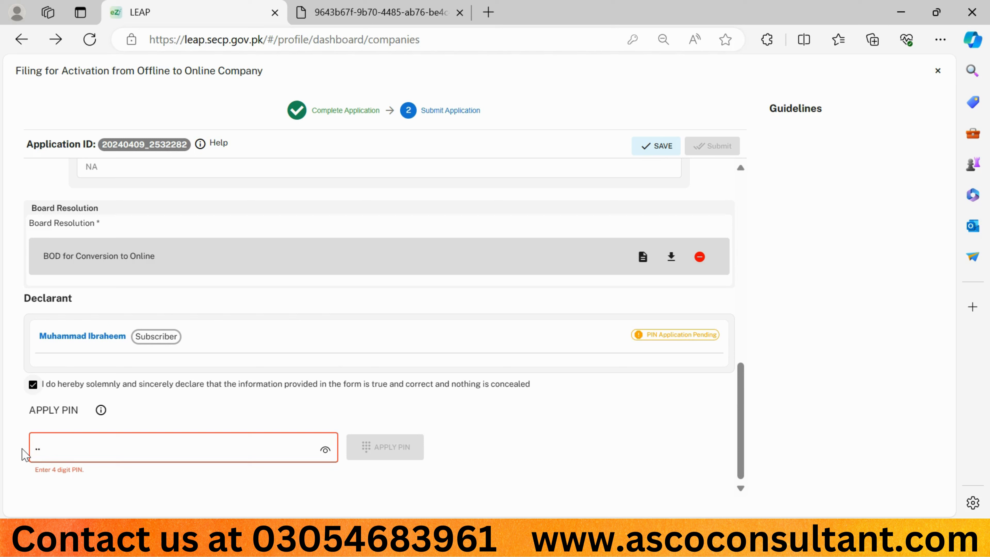
type("••")
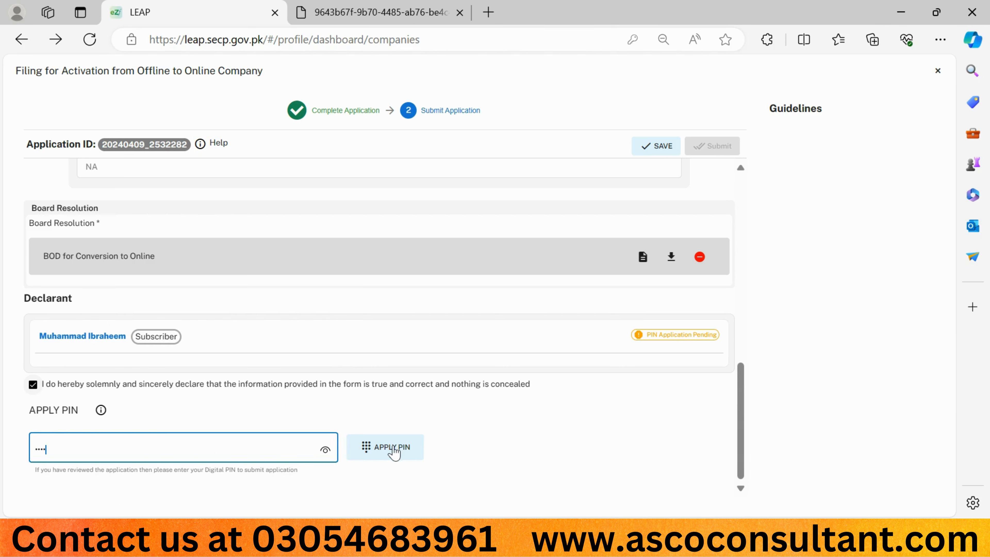
left_click(394, 450)
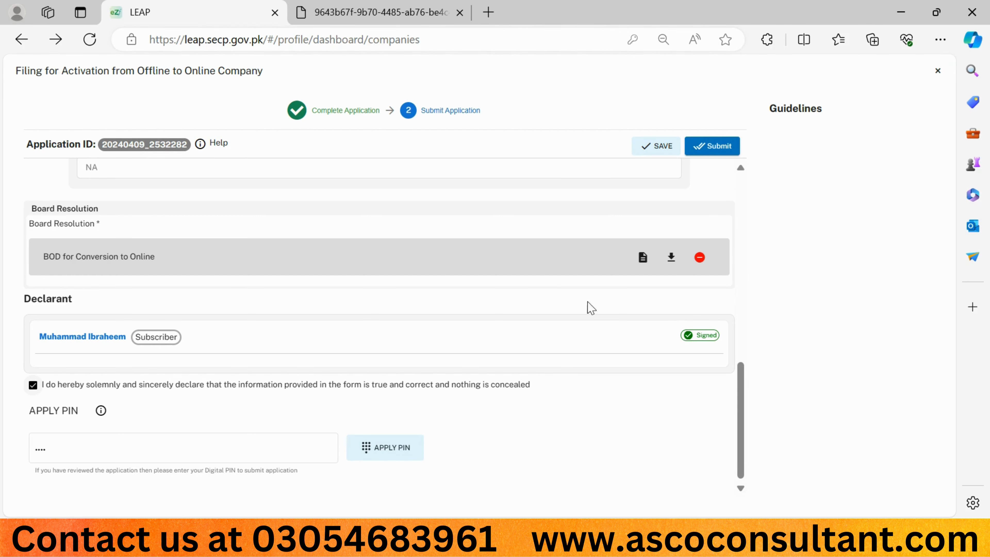
- Submit the conversion application, decline the browser's password update, and leave the submission page for the portal home
left_click(711, 154)
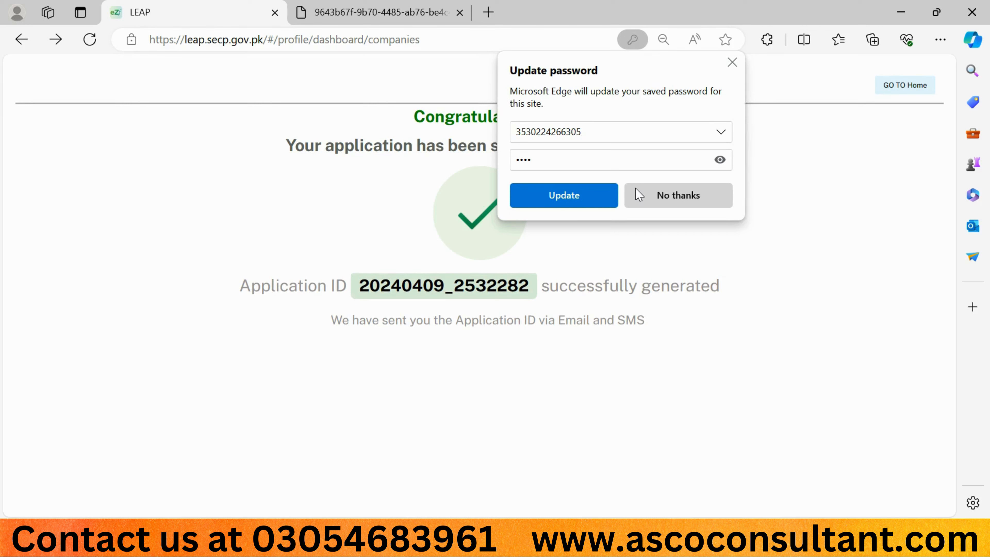
left_click(639, 194)
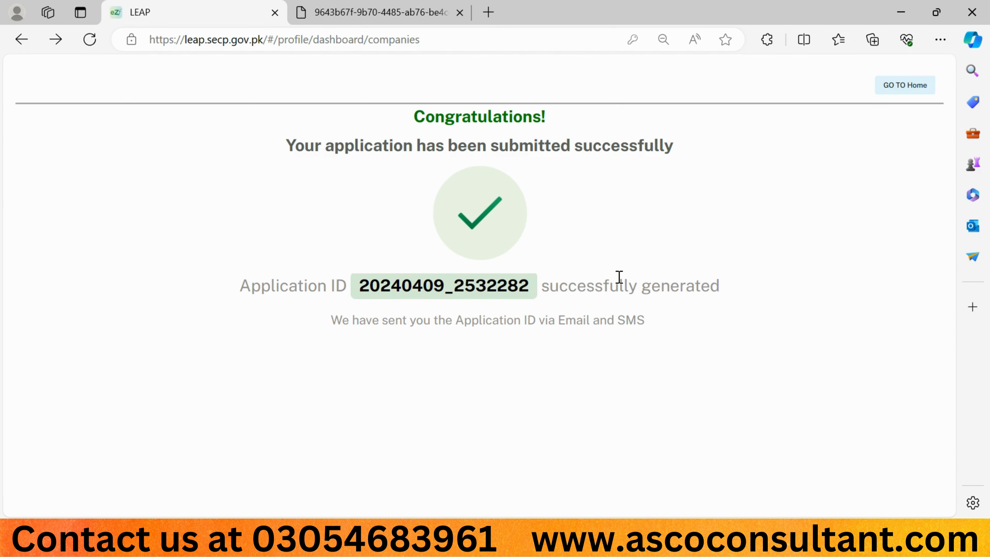
left_click(913, 84)
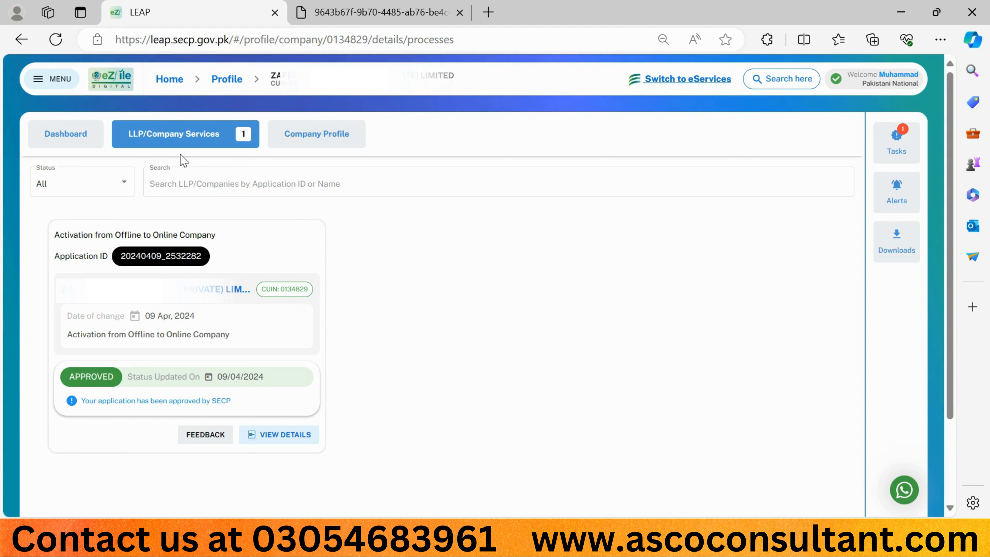
- Open the details of the company incorporated on 29 May, 2019 from the company list and examine its available filing services
left_click(104, 78)
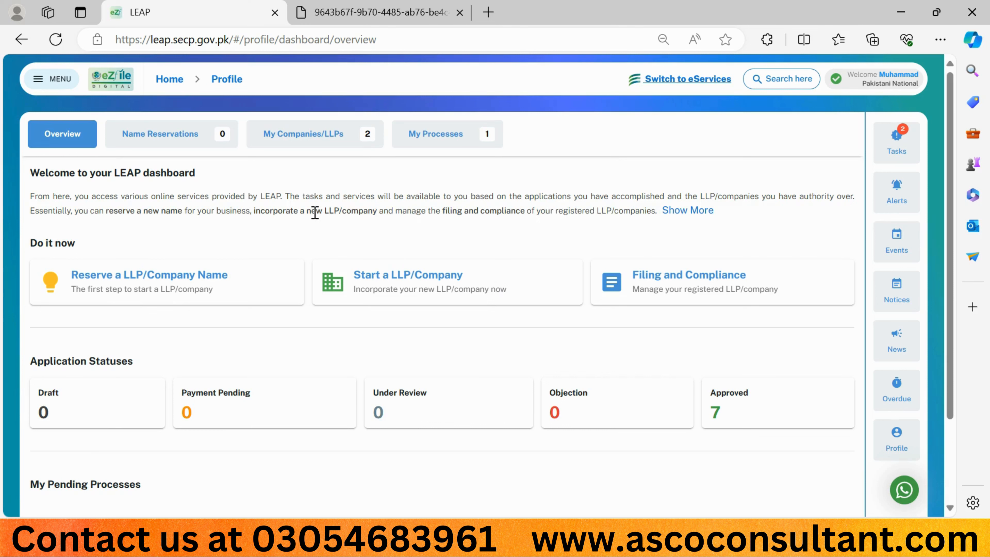
left_click(299, 145)
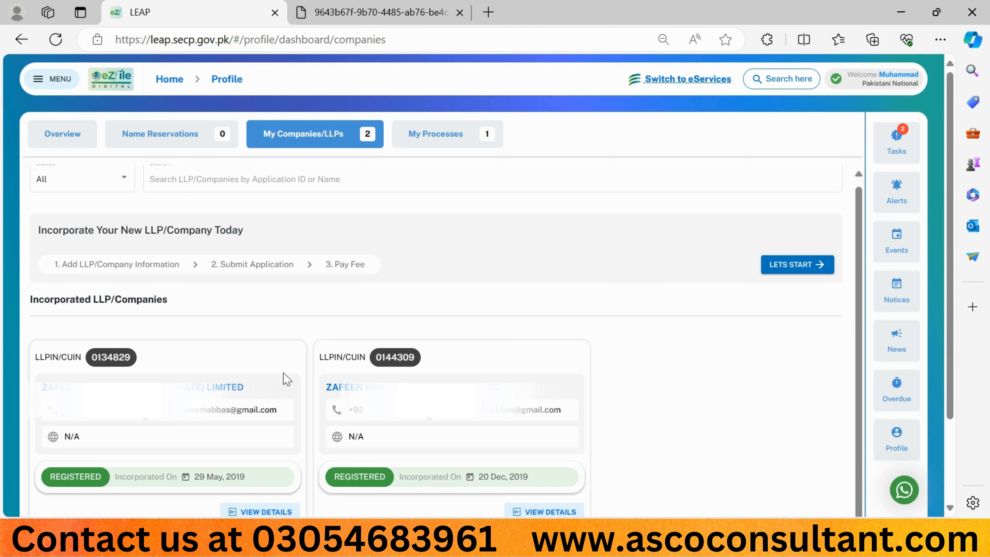
left_click(260, 512)
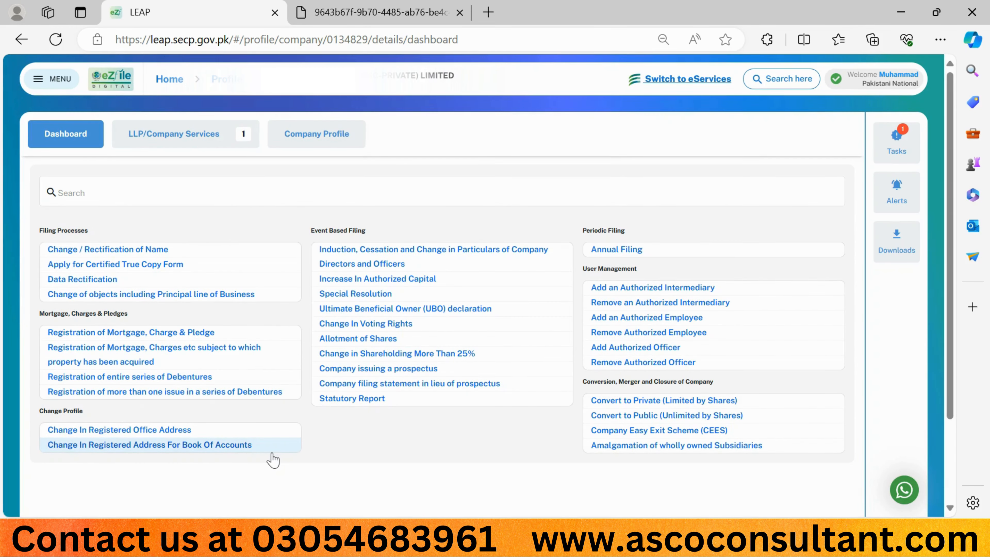
scroll(260, 299, "down", 3)
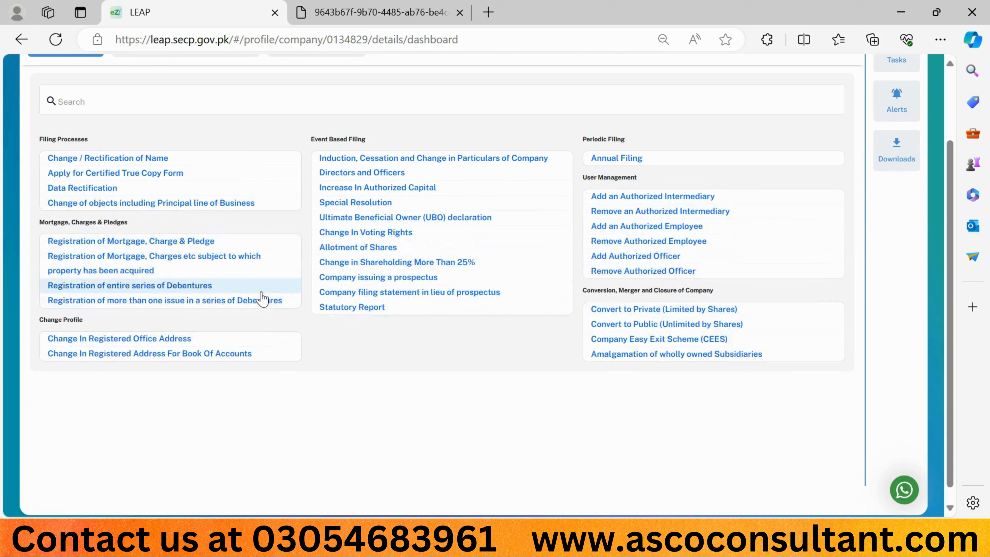